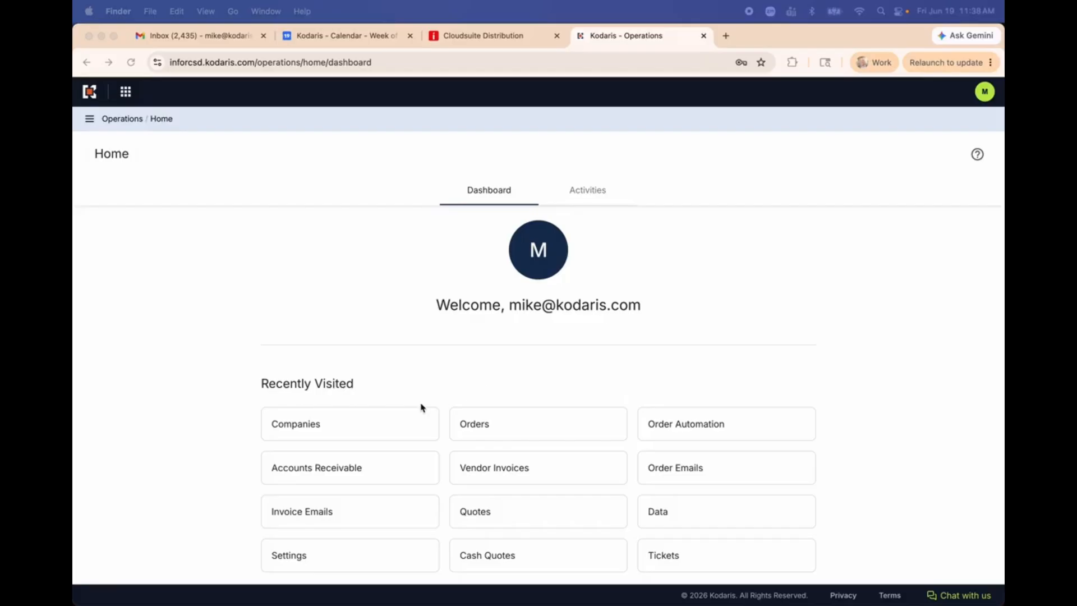
Step: Find the company Car Wash Supply with the search term "Car wash" and start a new order for it
left_click(335, 428)
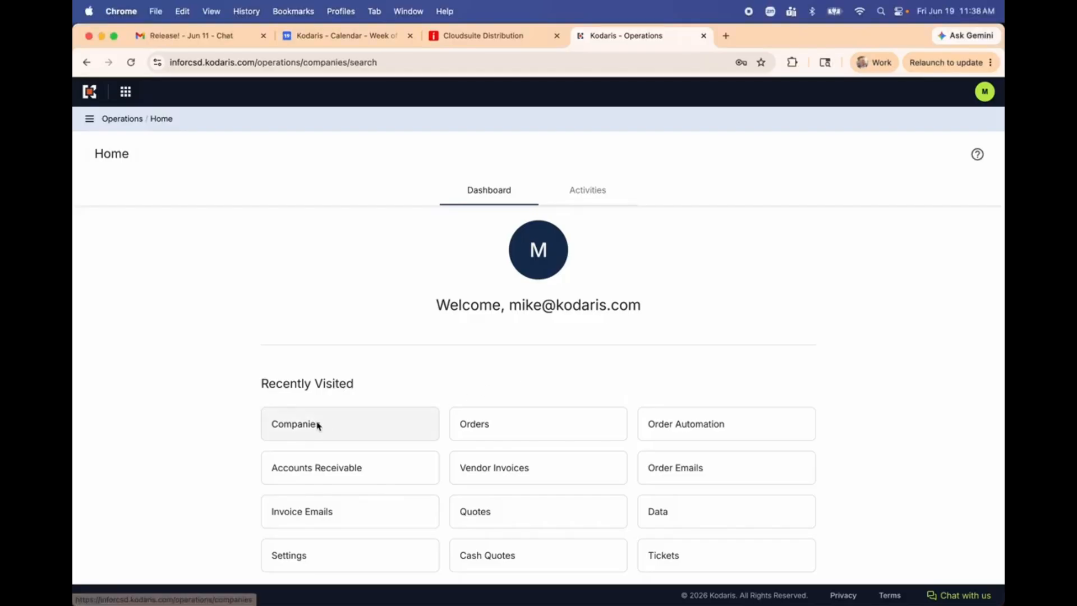
left_click(317, 426)
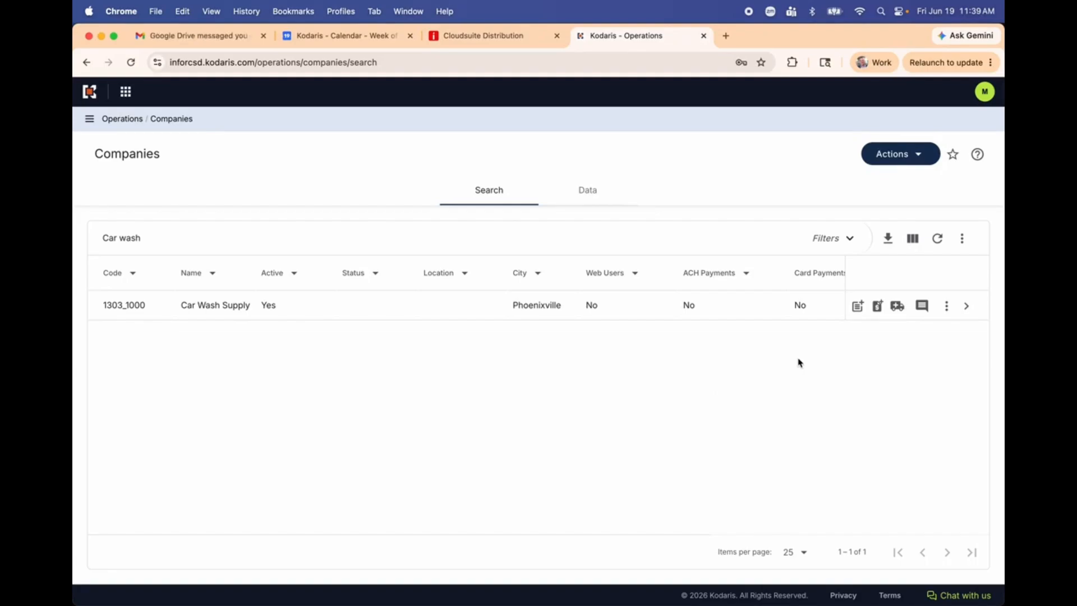
left_click(897, 311)
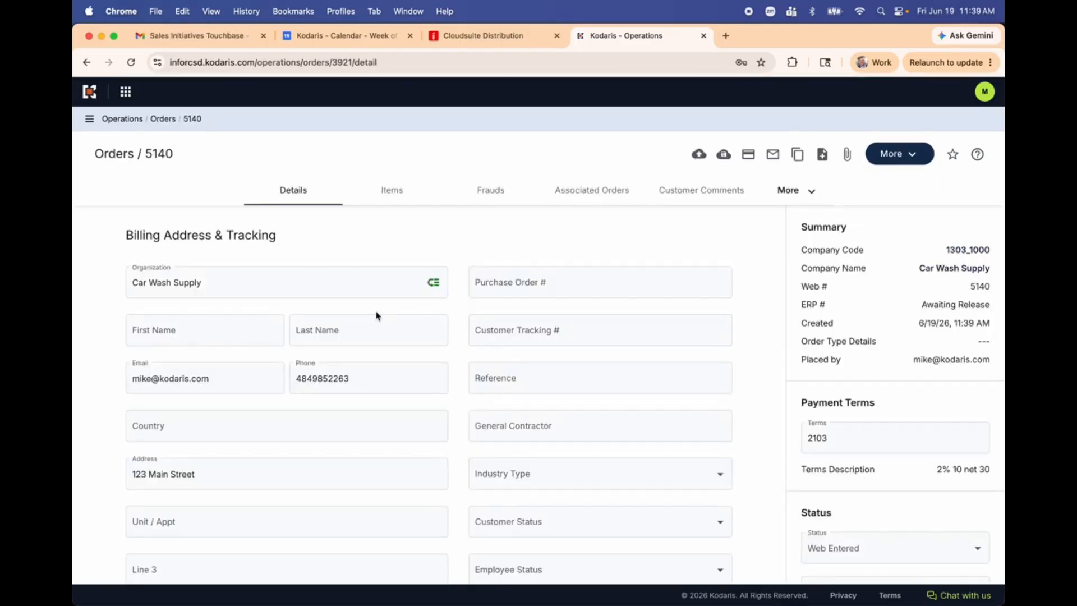
Step: Upload CarWashSupply_PO.pdf to the new order's items to fill in its line items
left_click(393, 194)
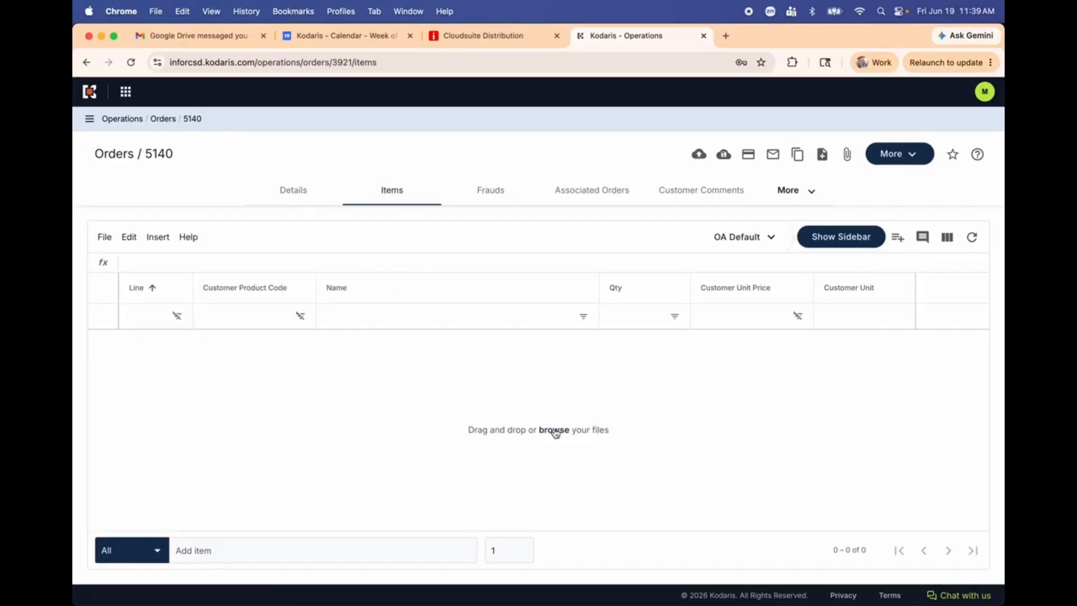
left_click(553, 430)
double_click(359, 242)
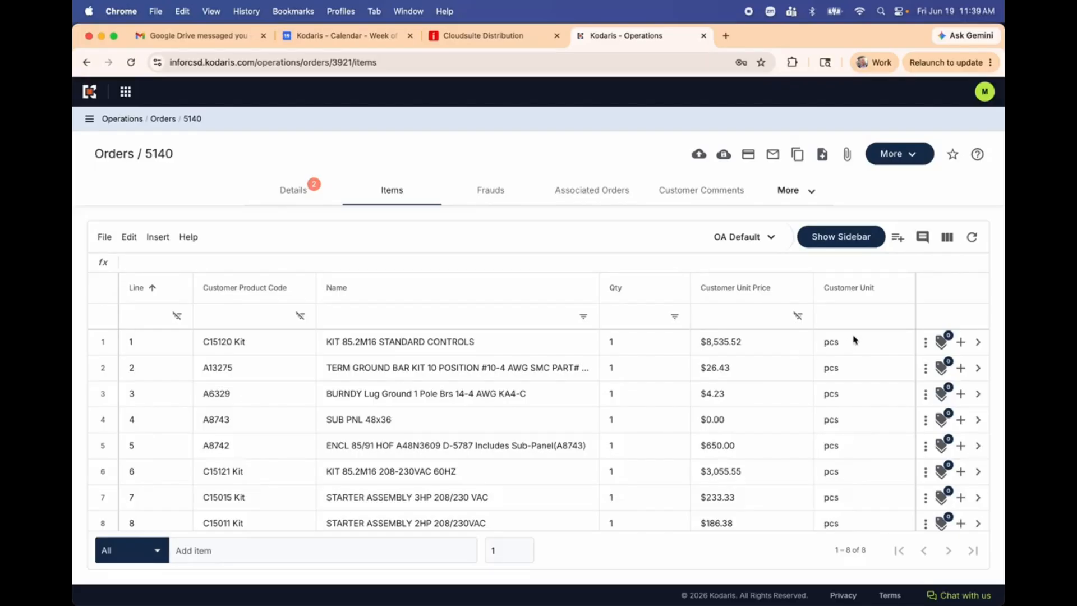
Step: Show CarWashSupply_PO.pdf from the order's customer files in a side-by-side preview and widen the preview
left_click(809, 194)
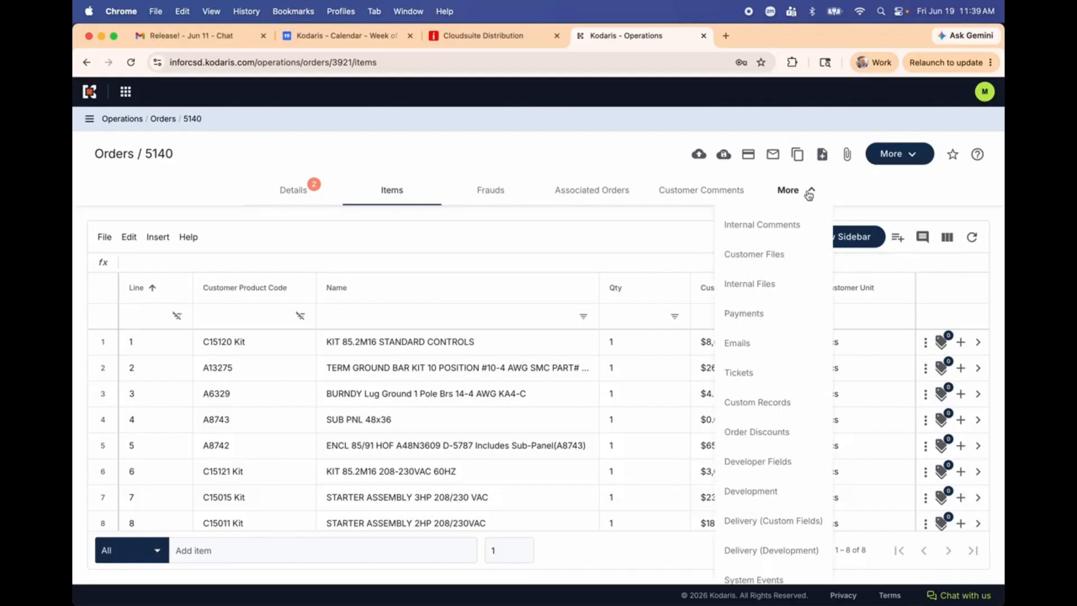
left_click(785, 257)
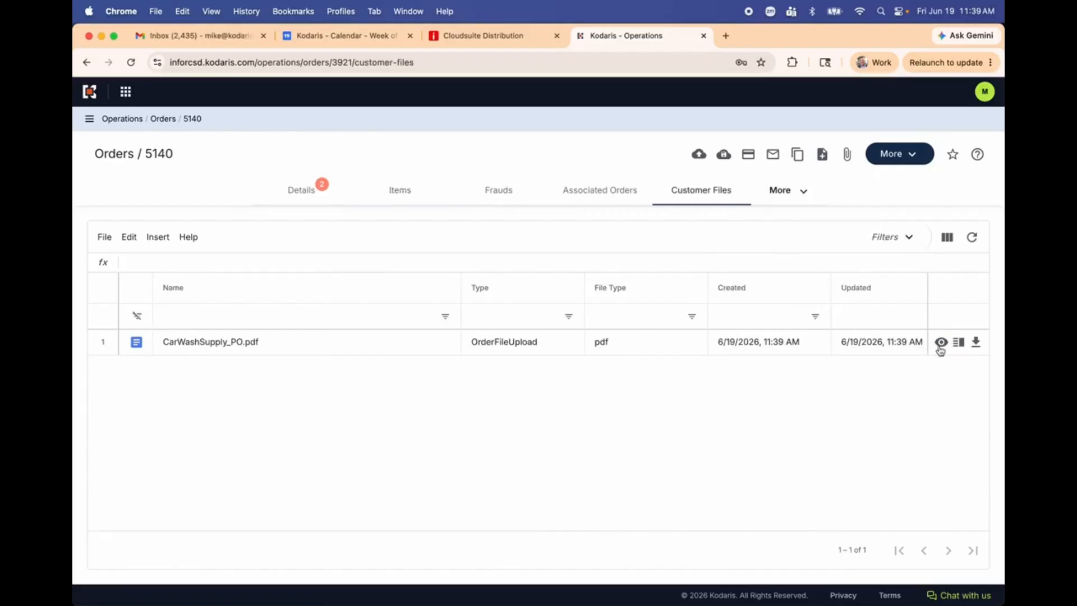
left_click(959, 343)
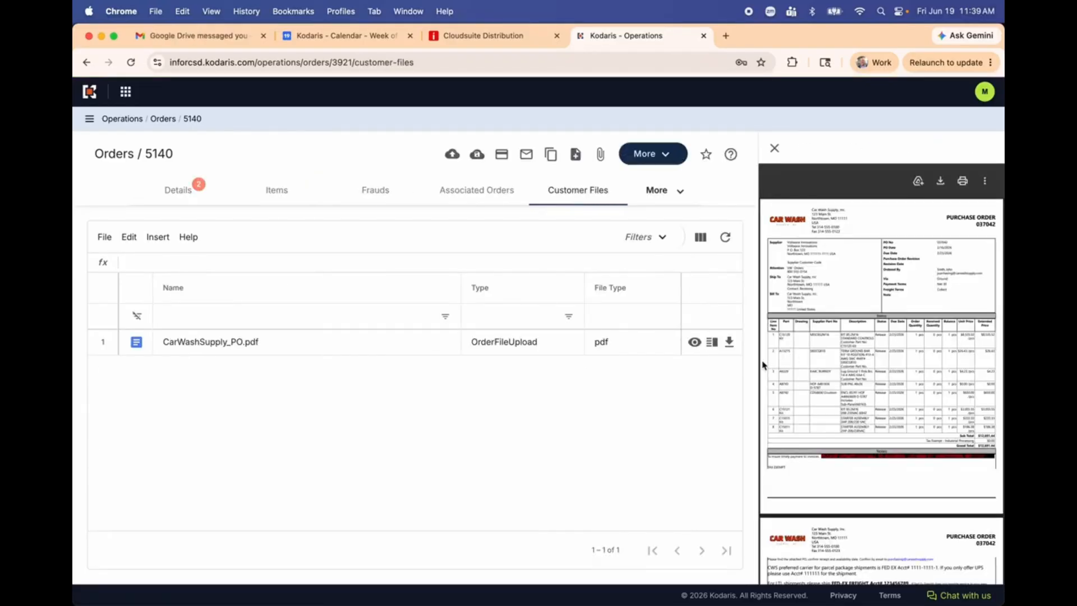
left_click_drag(759, 362, 660, 363)
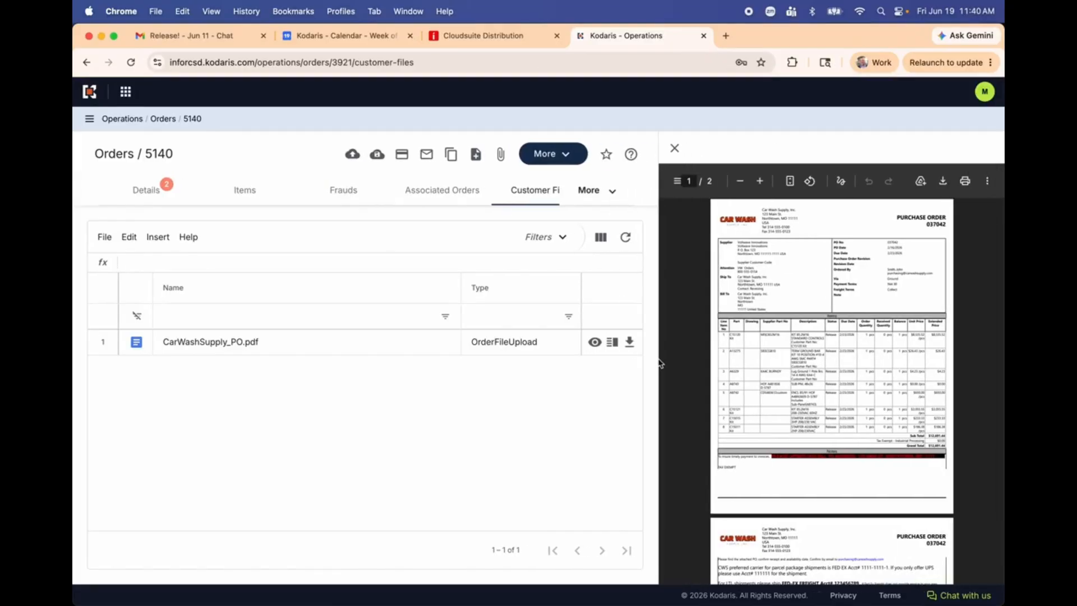
Step: Compare the order's items and details with the purchase order preview, and close the preview
left_click(258, 195)
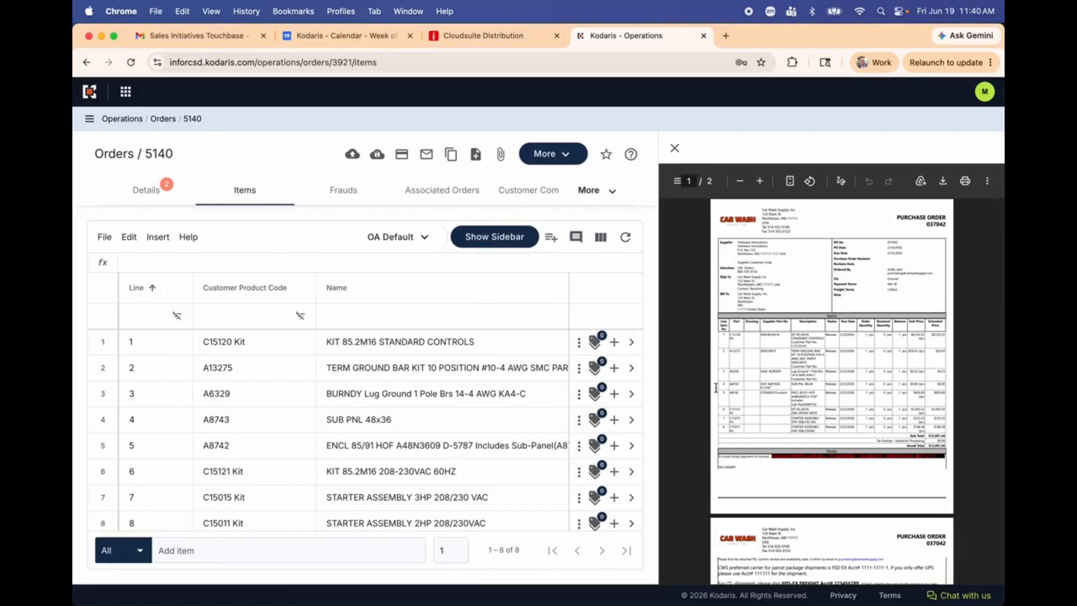
left_click(147, 193)
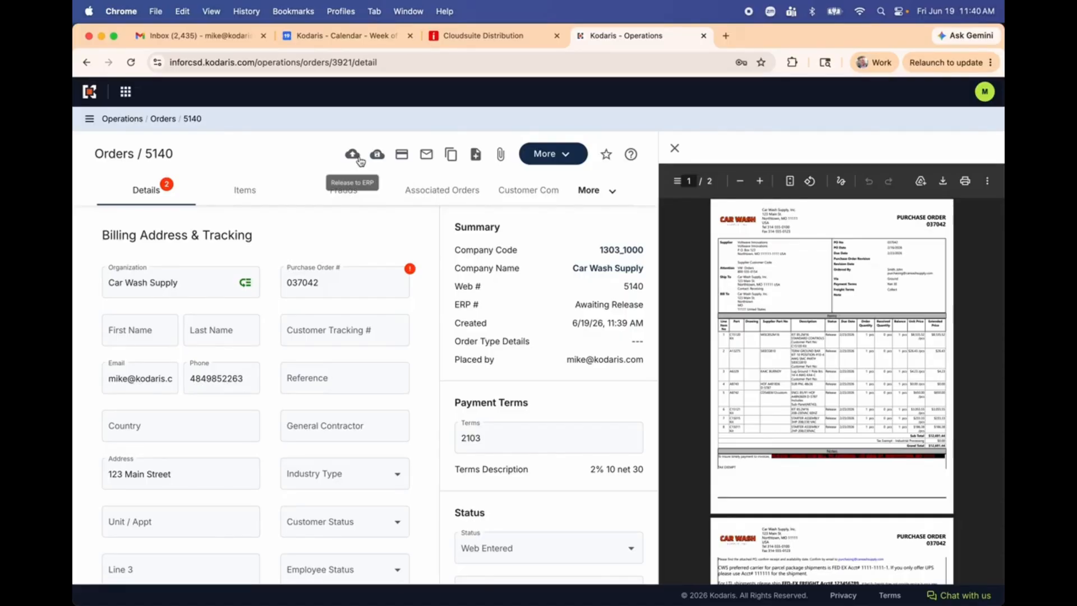
left_click(676, 150)
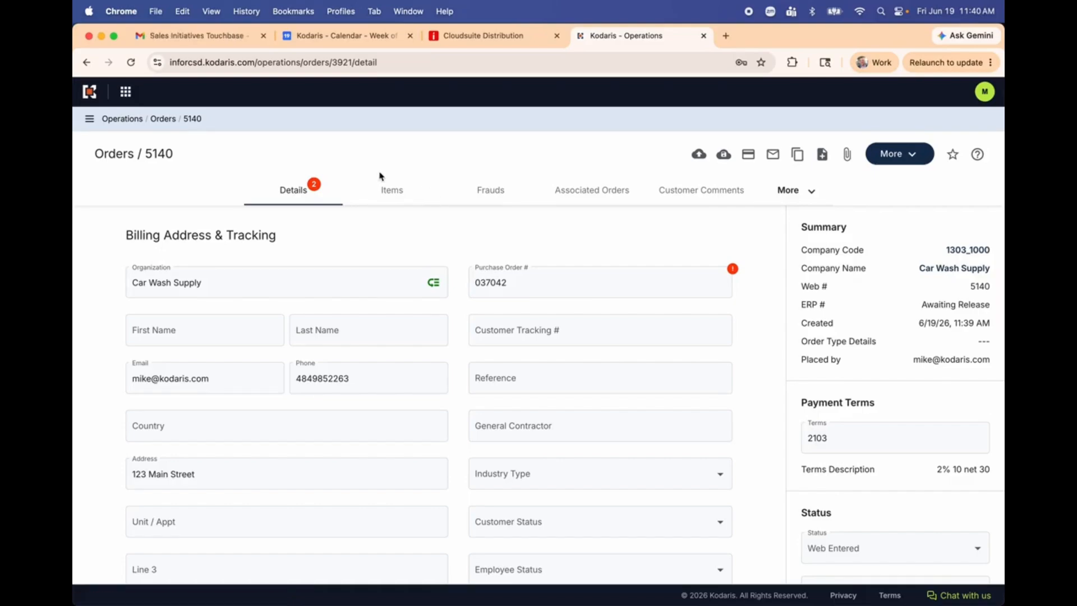
Step: Switch to Document Automation Studio and open its list of order adapters
left_click(125, 91)
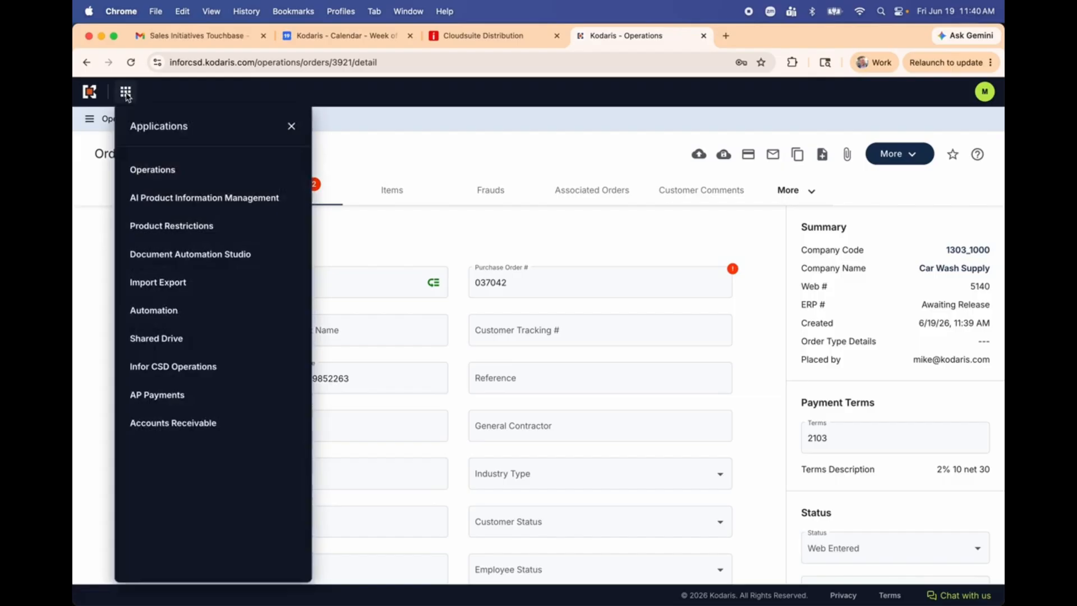
left_click(183, 255)
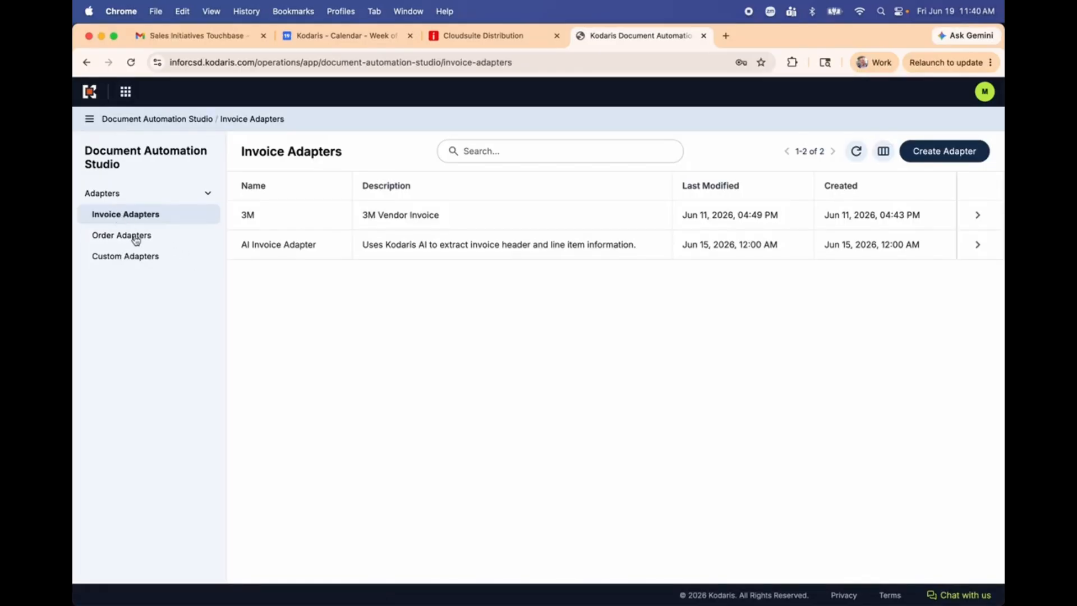
left_click(135, 238)
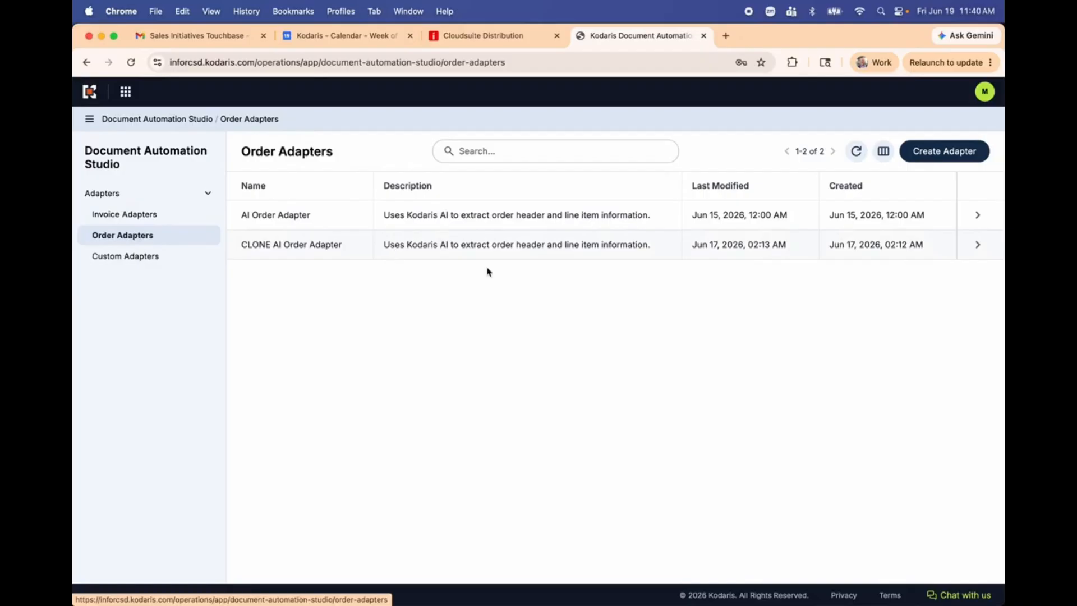
Step: Create an order adapter named "Car wash Supply" with the description "Car wash Supply PO", file type PDF and the Kodaris AI Order Analysis analyzer
left_click(925, 154)
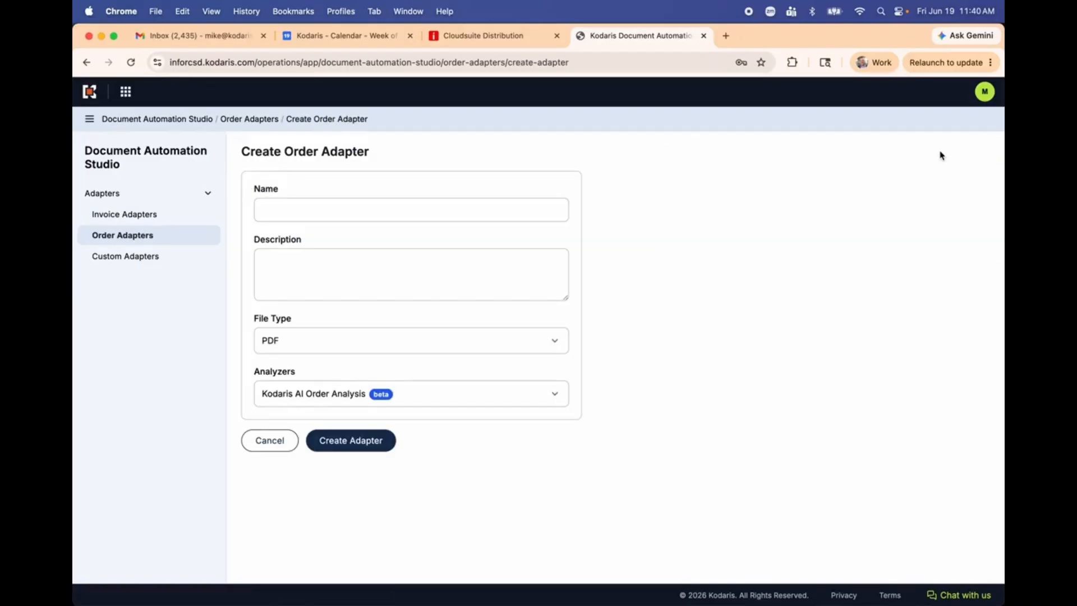
left_click(467, 210)
type("Car wash Supply")
key("Tab")
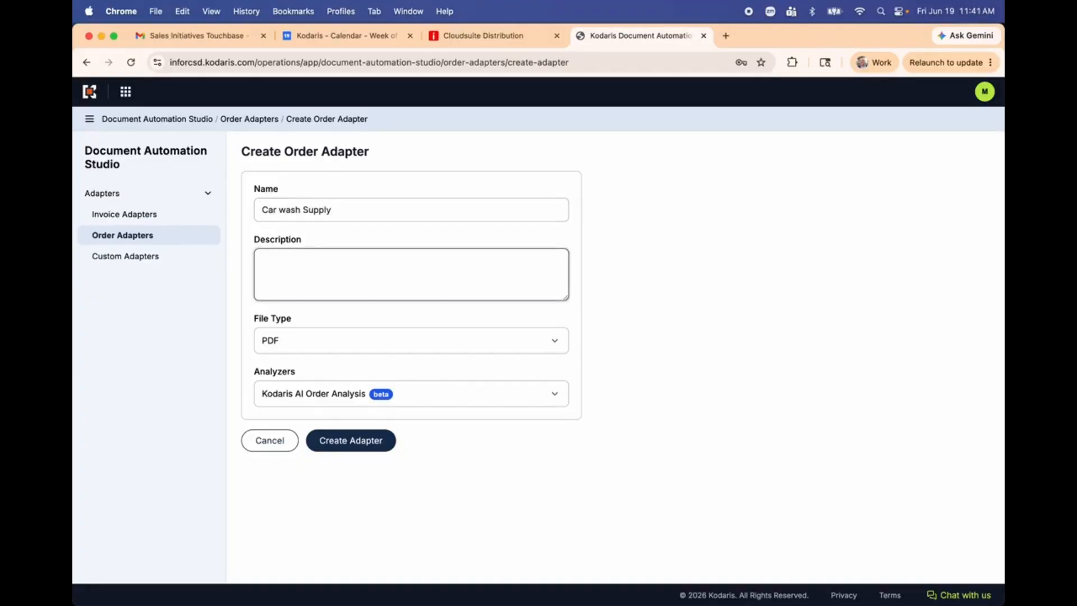
key("shift+Tab")
key("super+c")
key("Tab")
key("super+v")
type("PO")
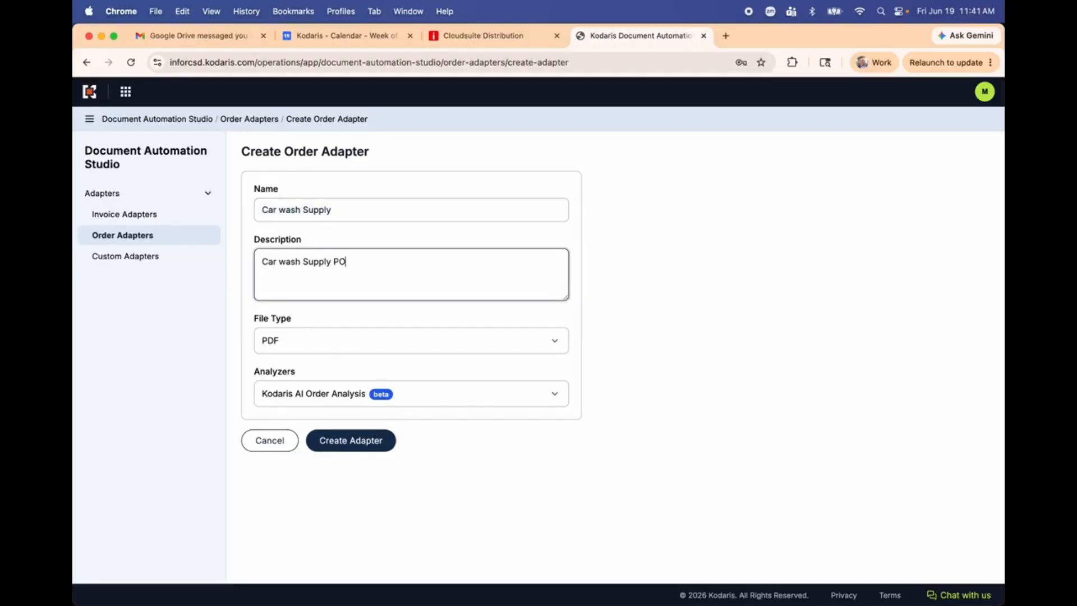
left_click(548, 343)
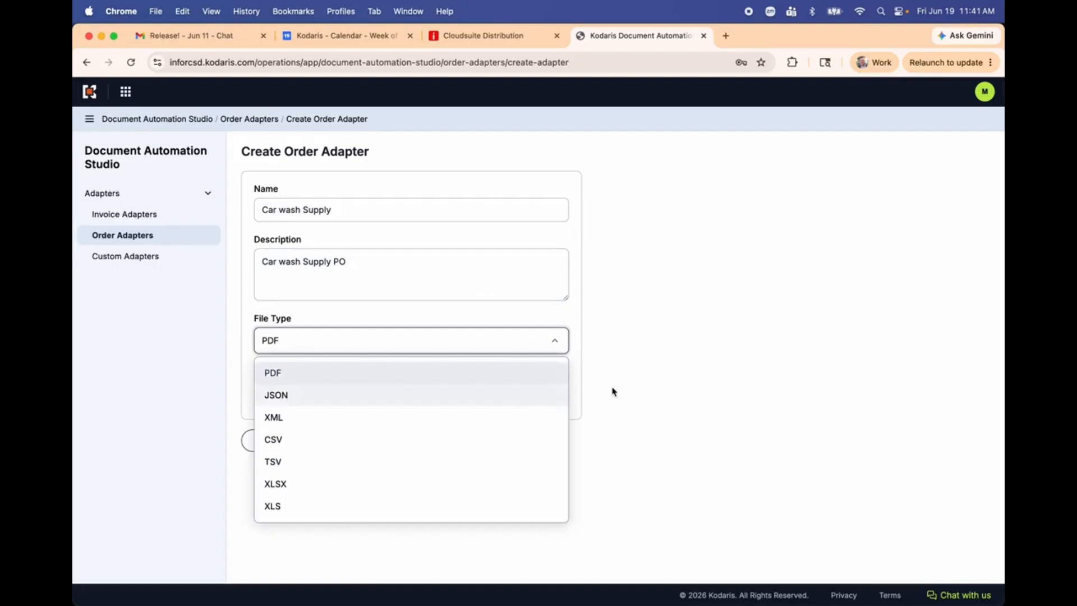
left_click(632, 365)
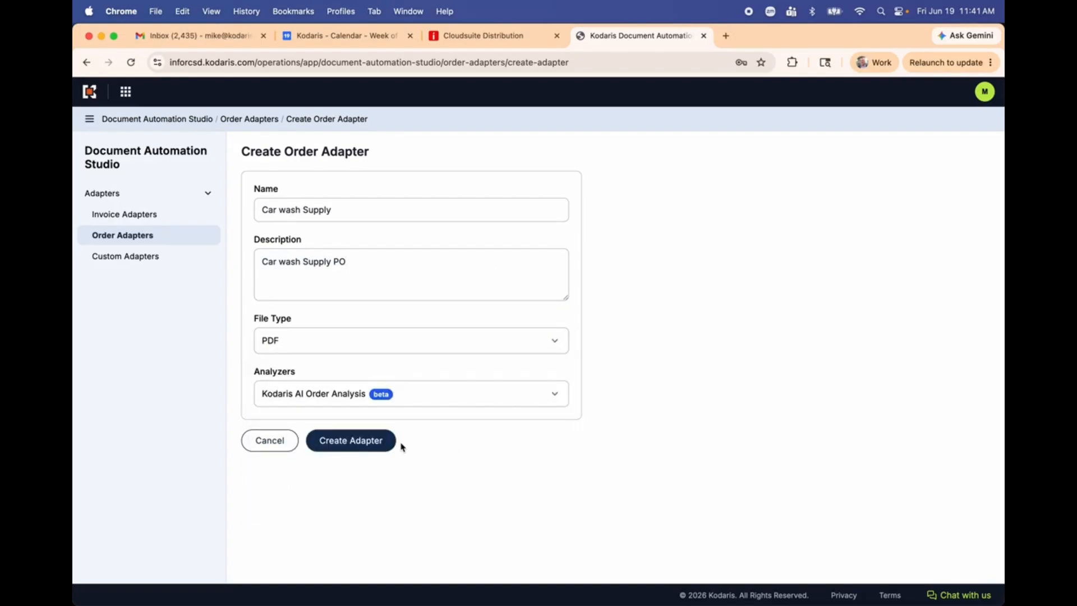
left_click(357, 443)
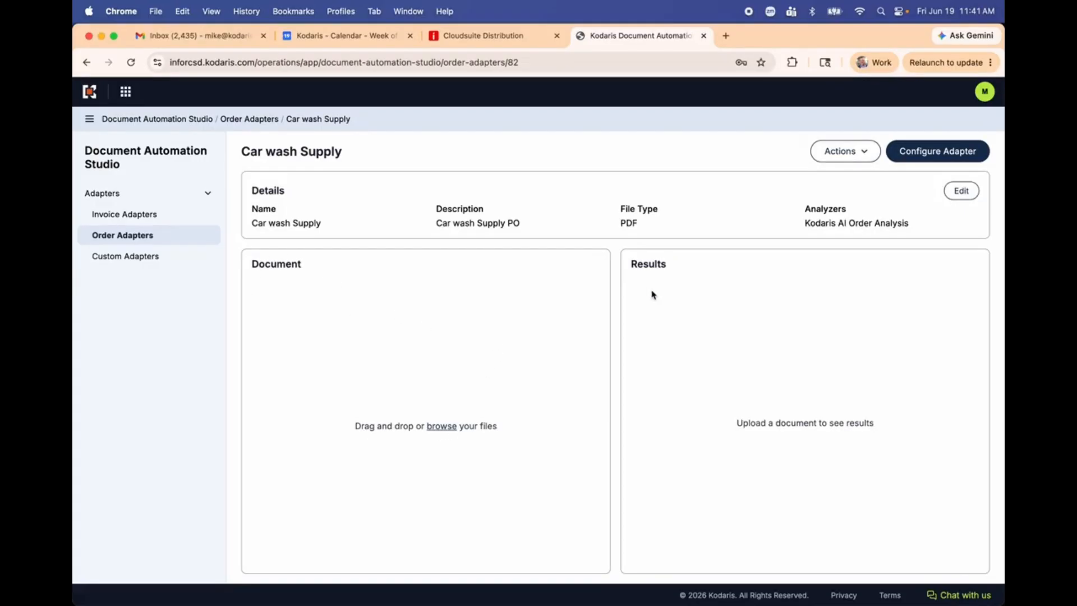
Step: Upload CarWashSupply_PO.pdf to the Car wash Supply adapter and review the extracted order details
left_click(442, 427)
double_click(363, 244)
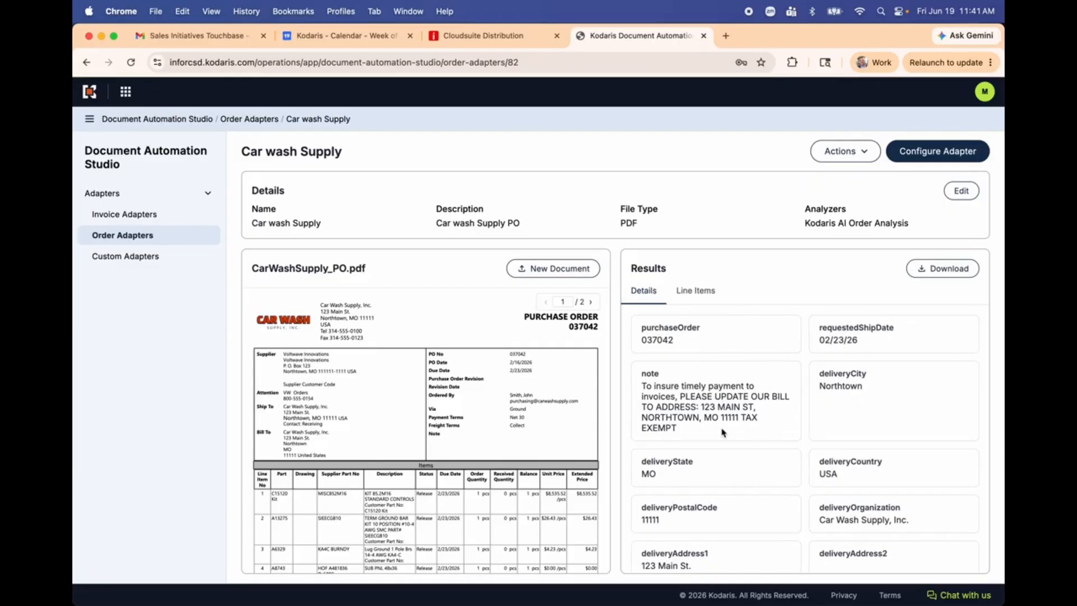
scroll(722, 431, "down", 3)
scroll(722, 431, "down", 1)
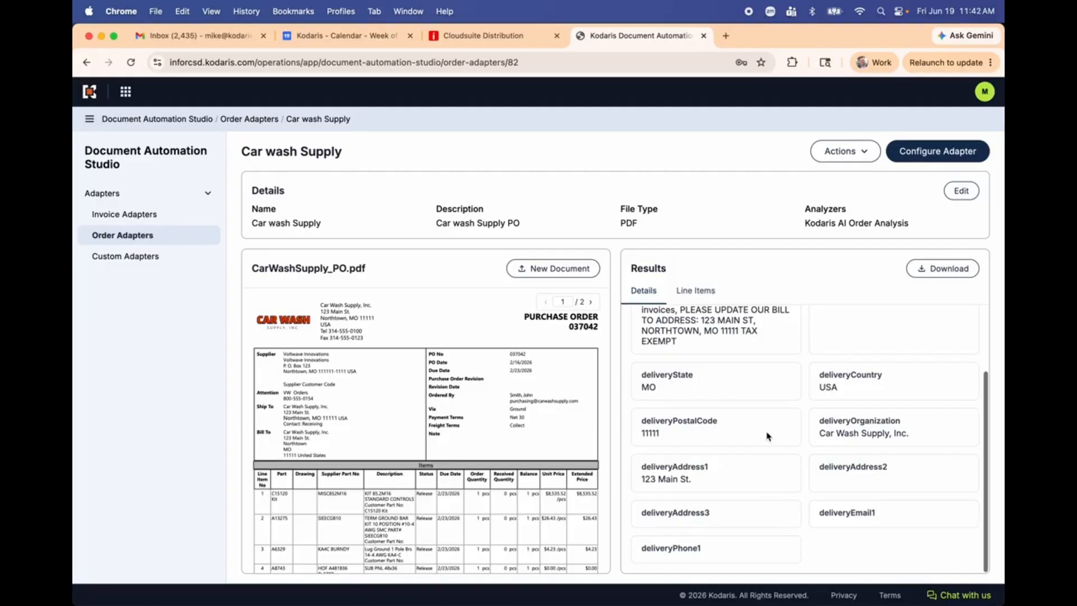
scroll(767, 435, "up", 3)
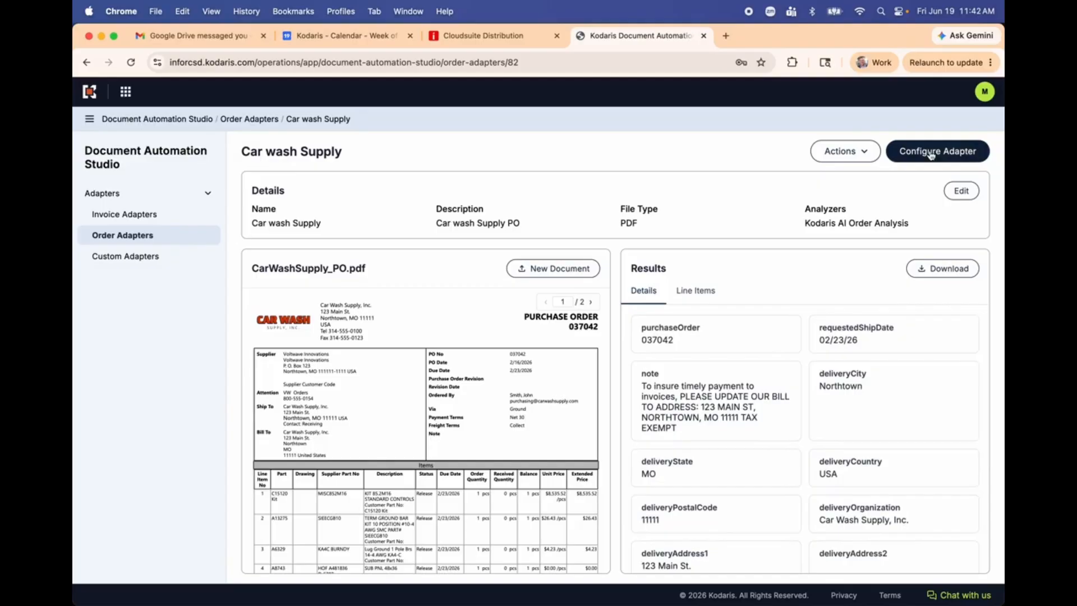
Step: Open the delivery_email data element in the adapter's configuration and check its available field mappings
left_click(929, 155)
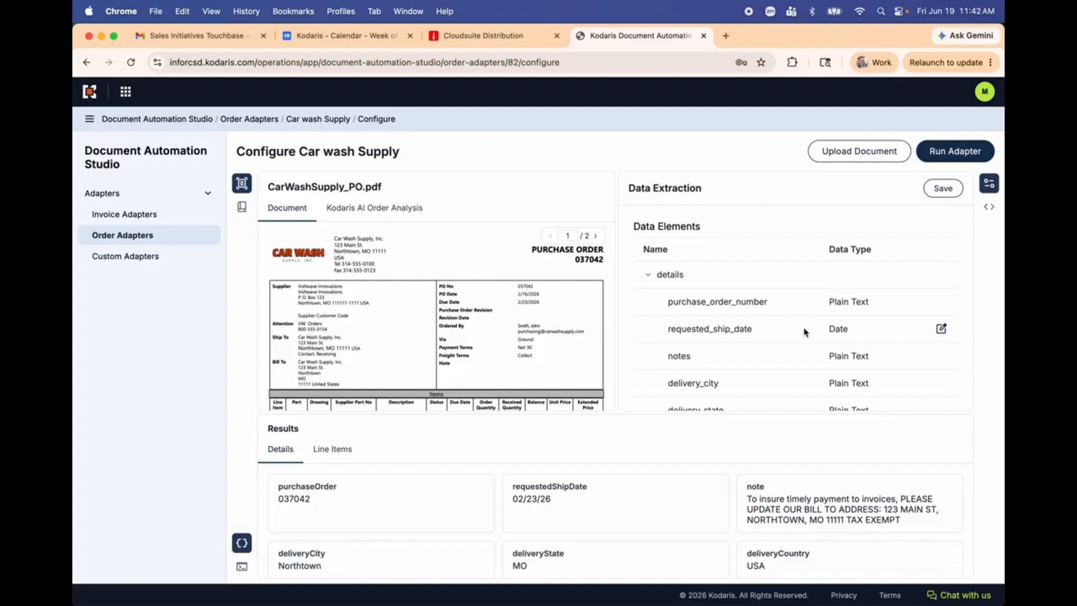
scroll(805, 332, "down", 3)
scroll(805, 332, "down", 5)
scroll(805, 332, "down", 2)
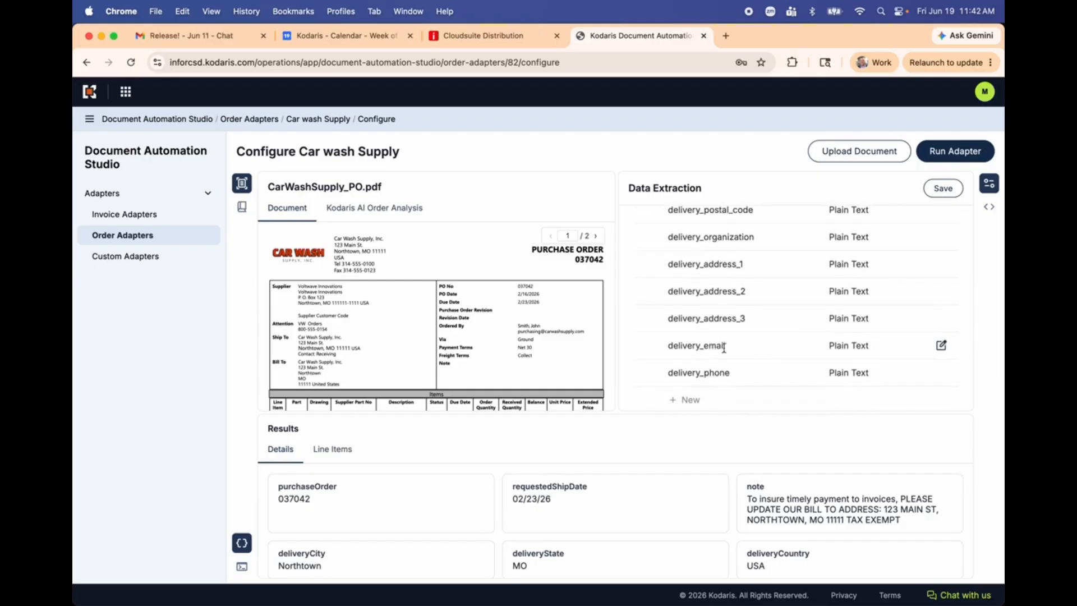
left_click(941, 346)
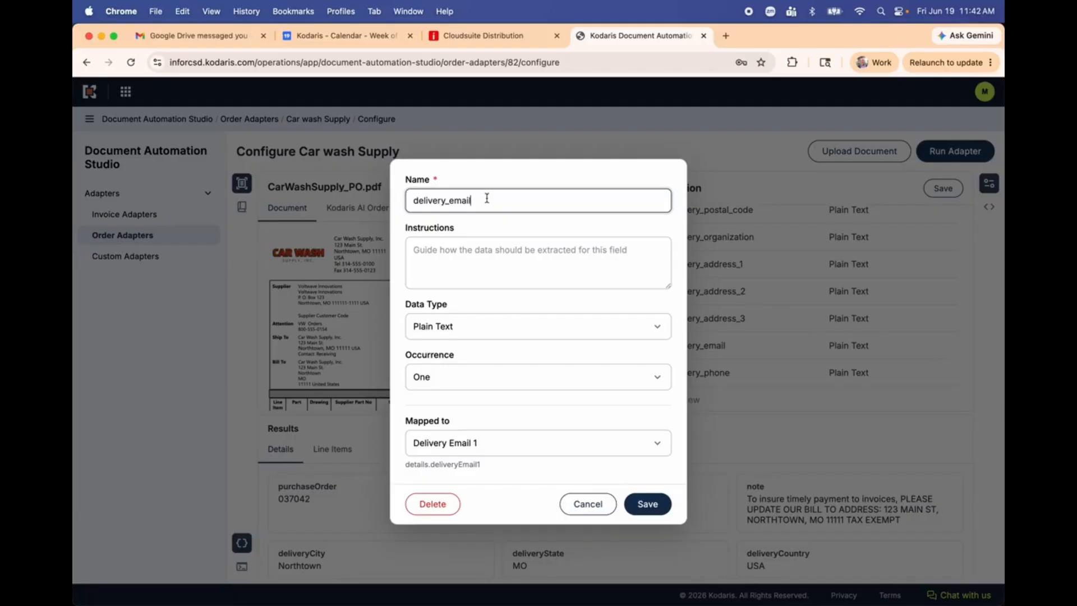
left_click(501, 442)
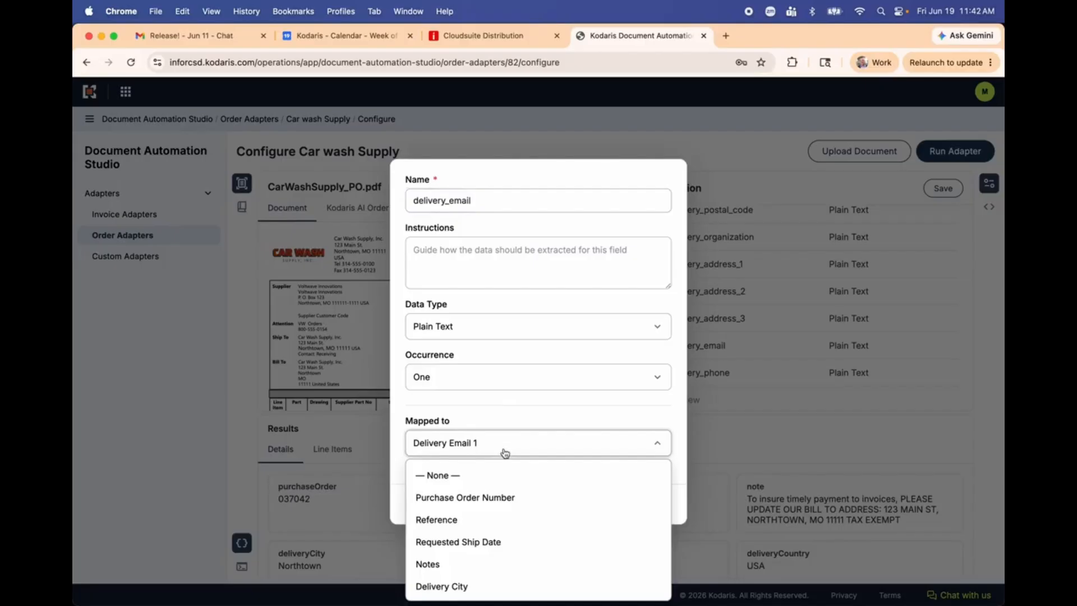
left_click(500, 443)
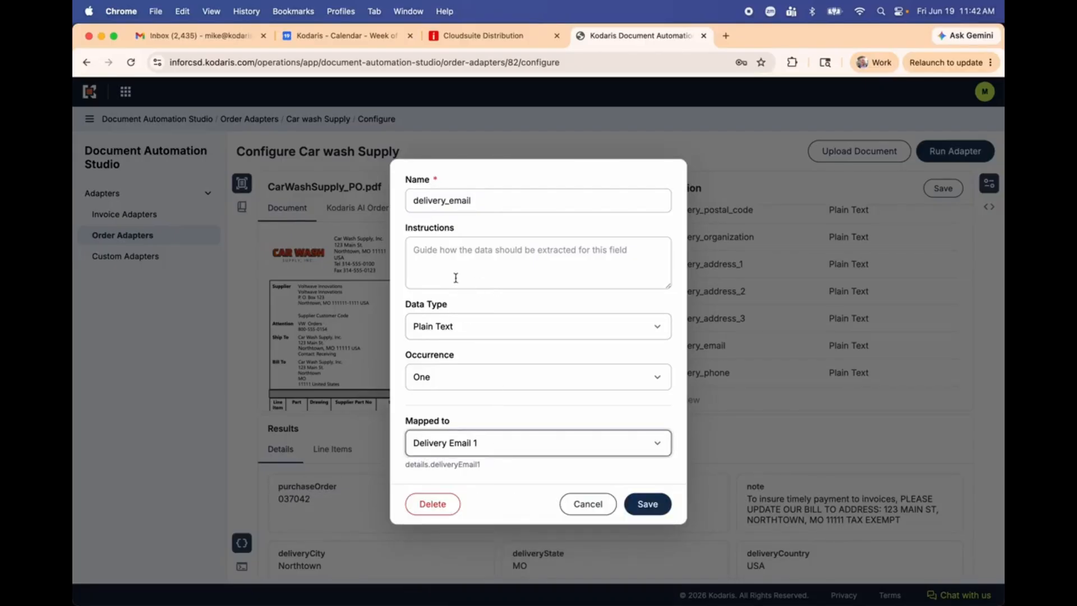
Step: Give delivery_email the extraction instructions "add email address next to ordered by field" and save the element and the data extraction setup
left_click(451, 259)
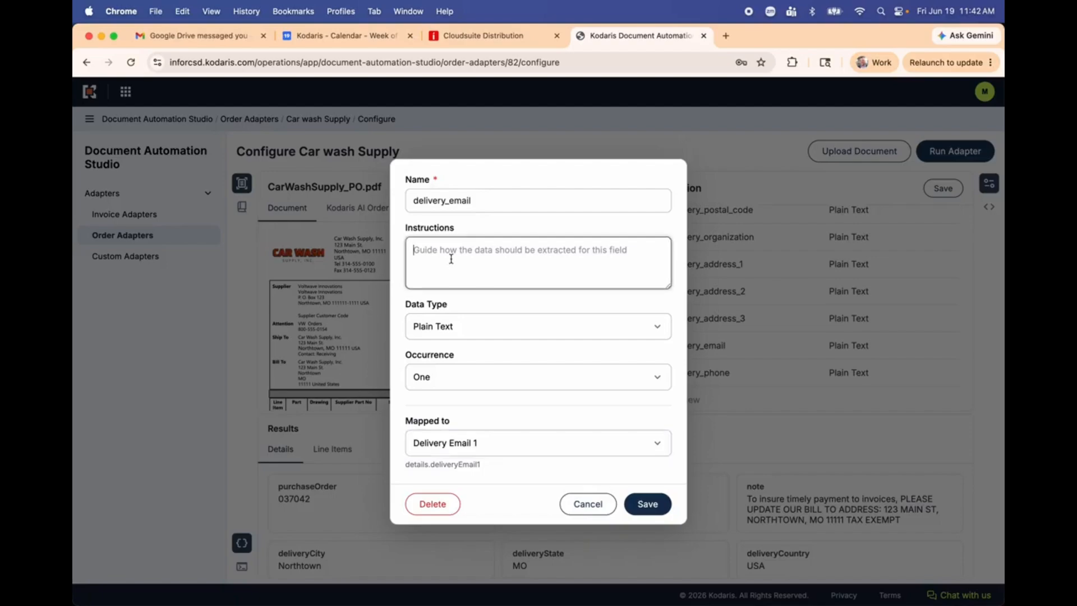
type("add ")
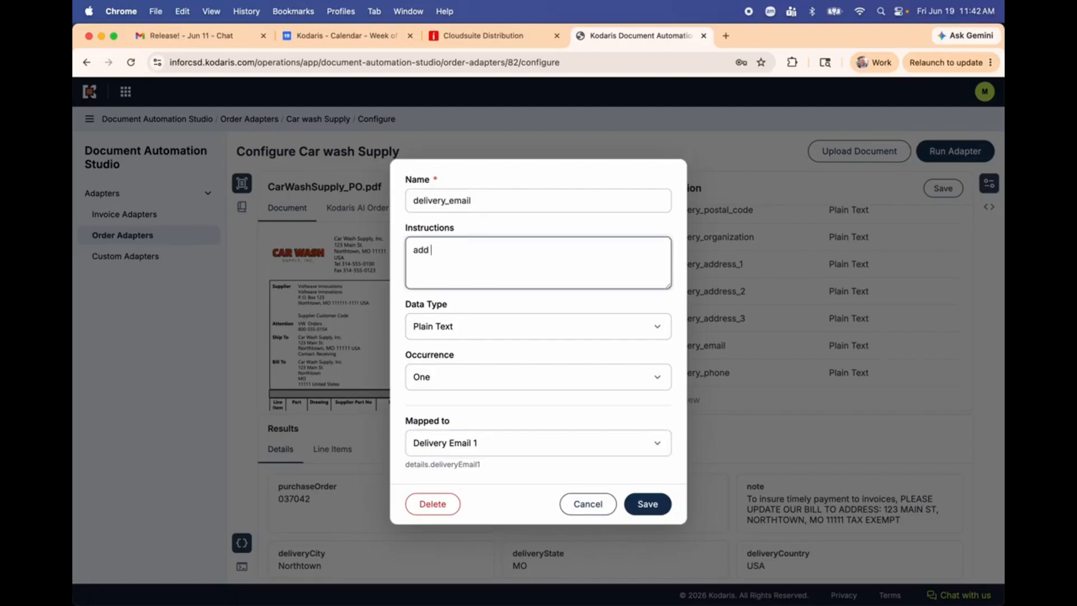
type("email address next to ")
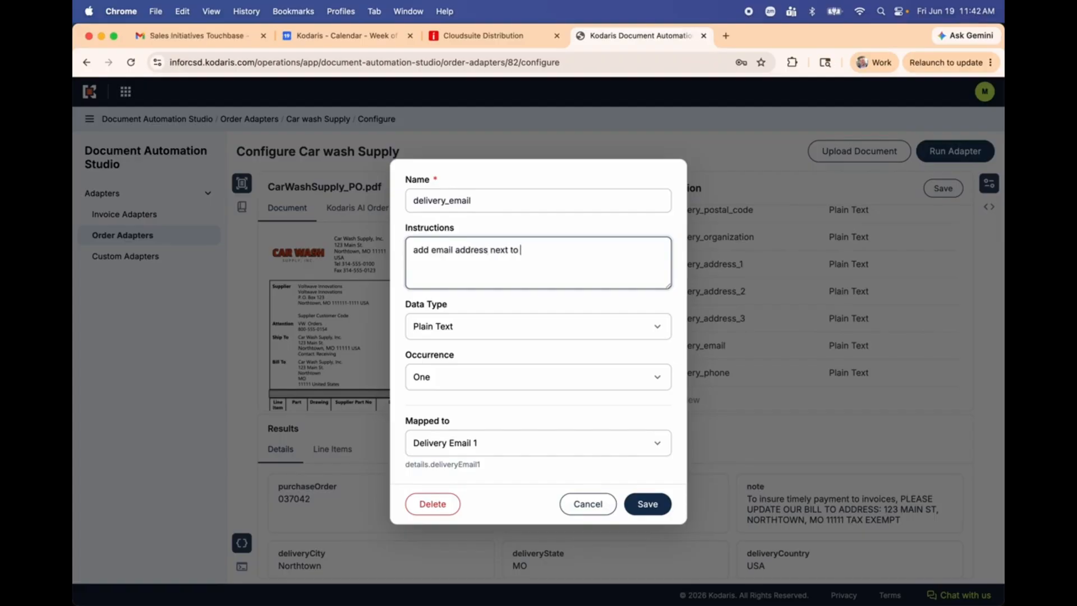
type("ordered by")
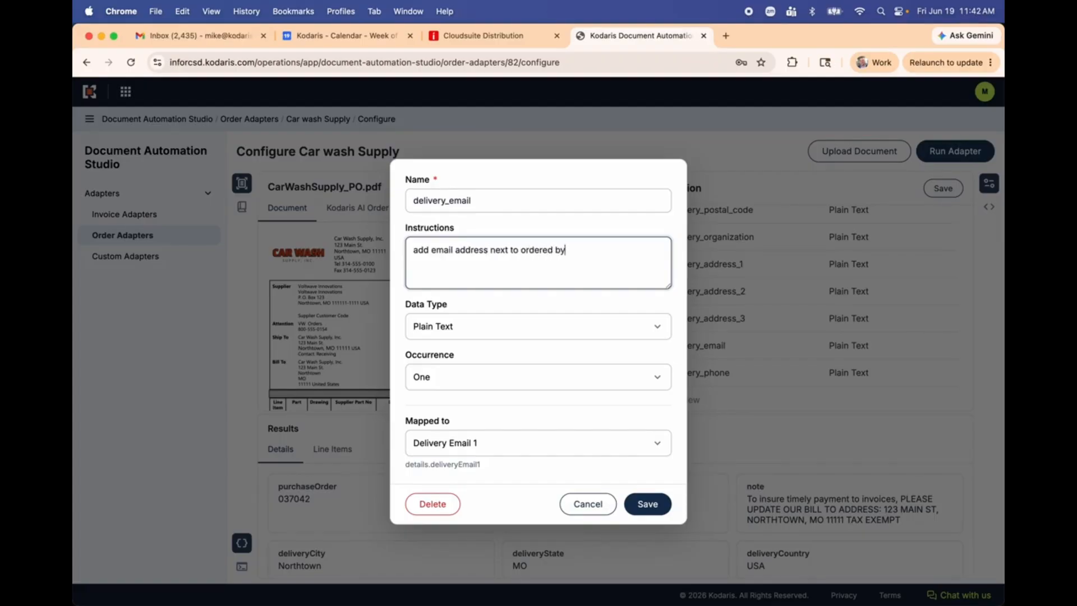
type(" field")
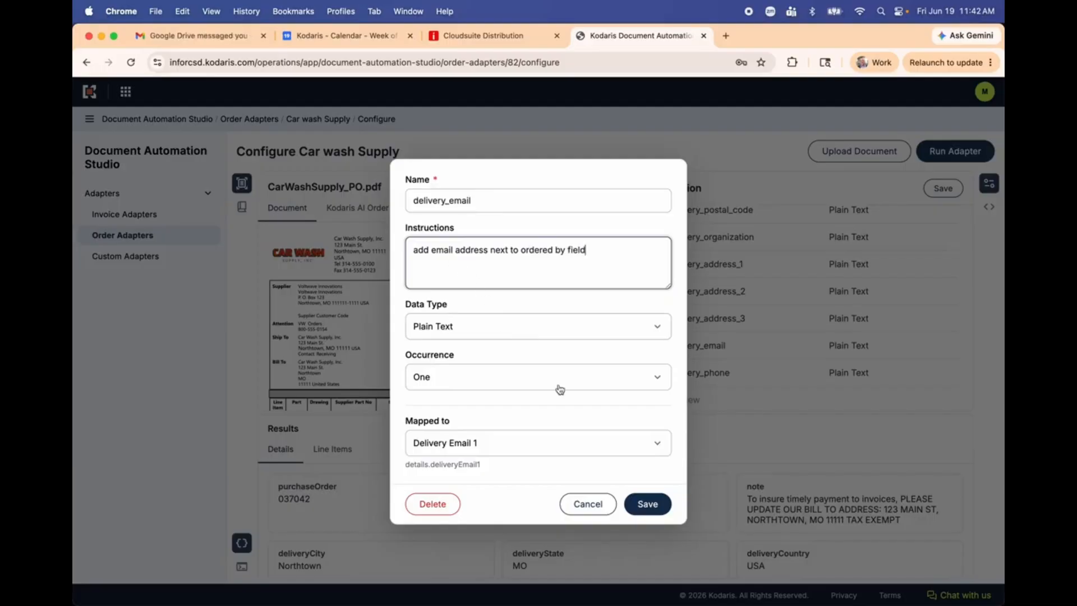
left_click(648, 503)
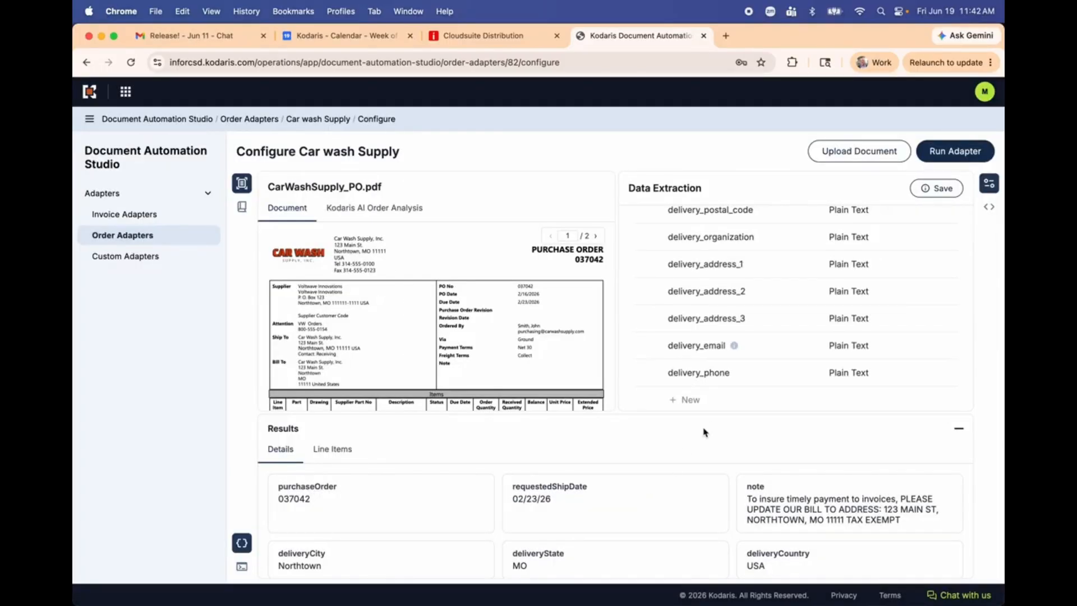
left_click(941, 192)
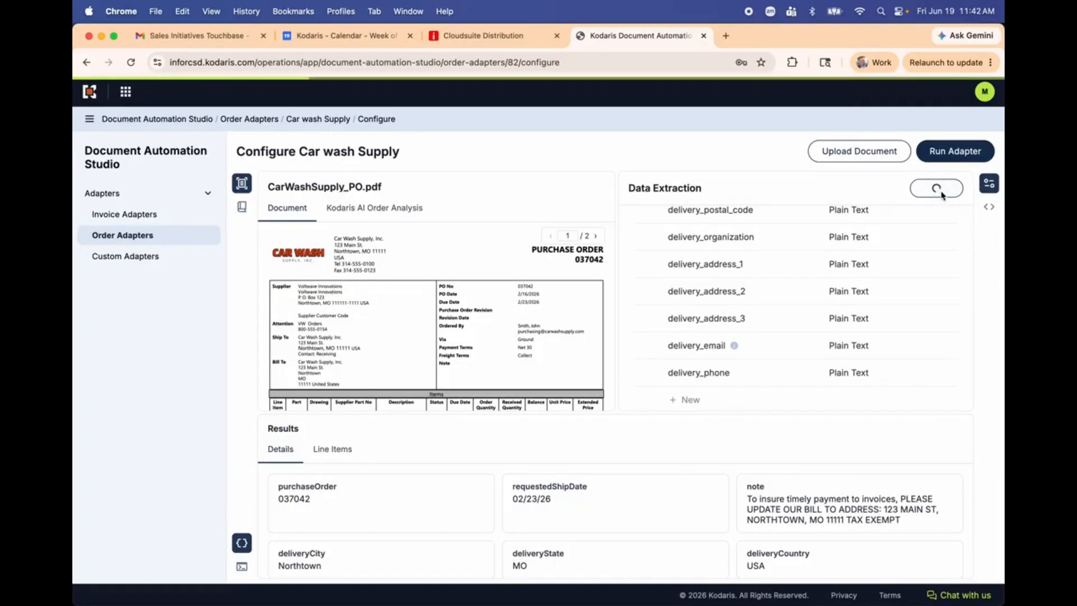
Step: Run the adapter on the purchase order and check the delivery email in the results
left_click(953, 151)
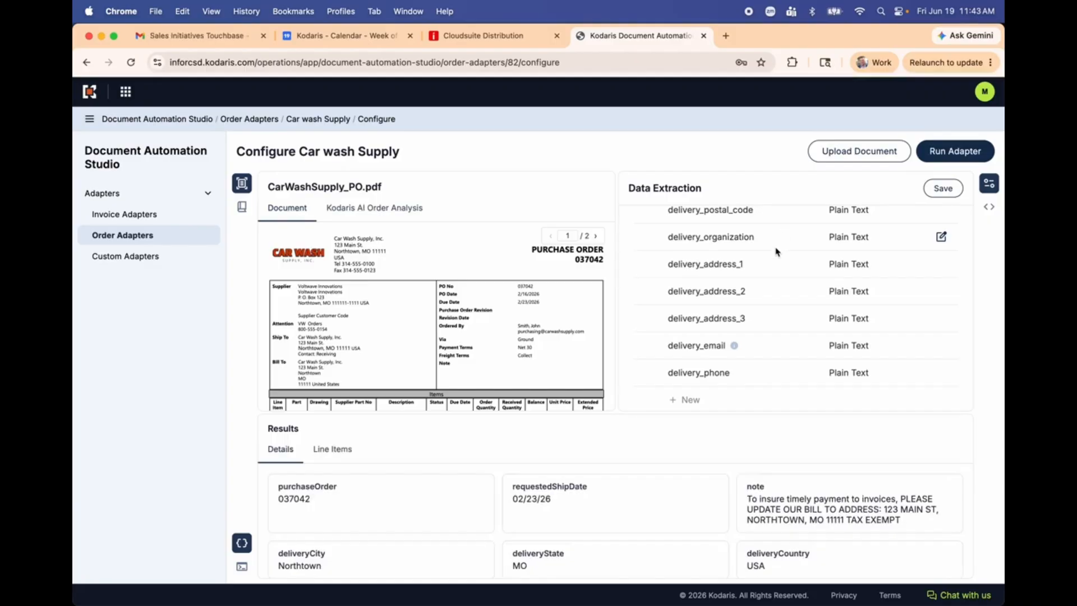
scroll(611, 495, "down", 5)
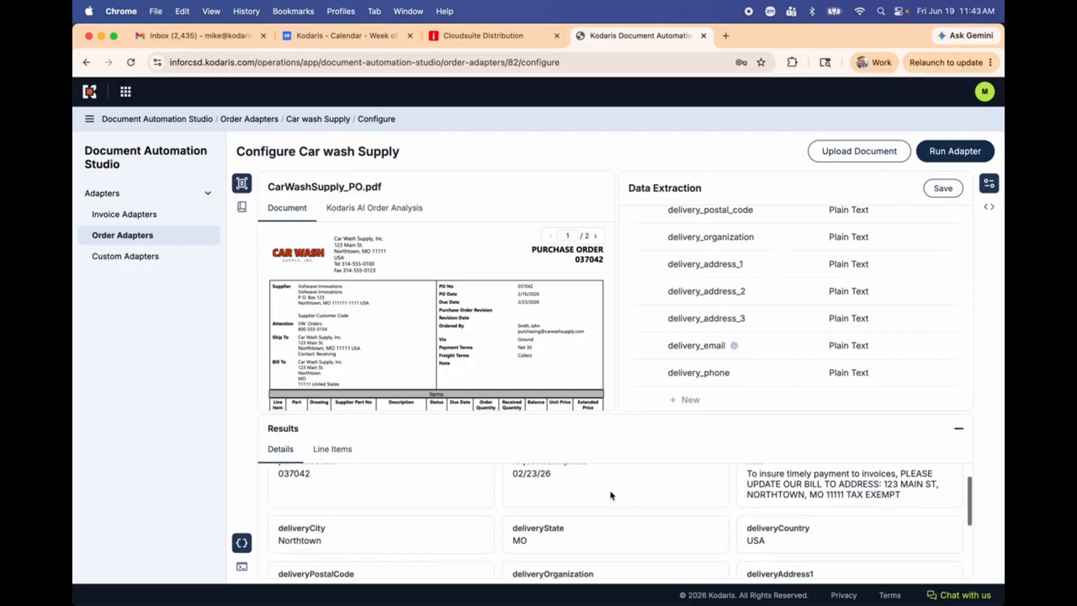
scroll(612, 496, "down", 2)
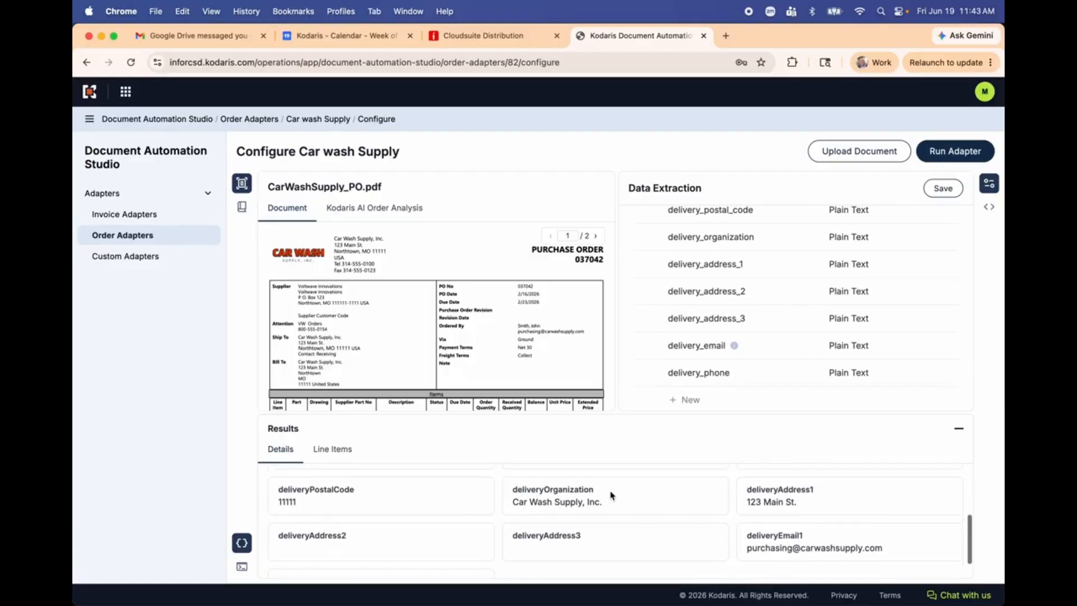